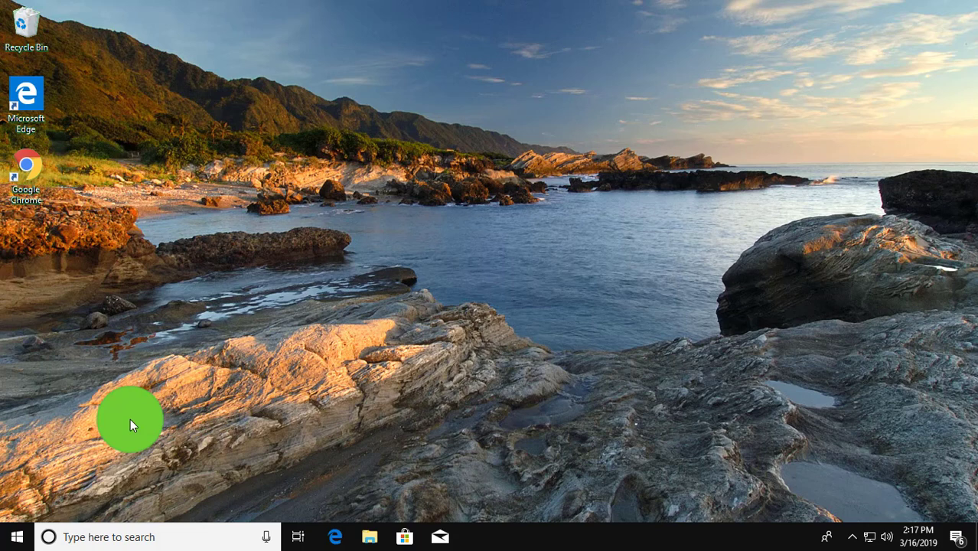
Open the copied Microsoft Support link in Google Chrome and look through the Media Feature Pack list for Windows N editions
{"action": "double_click", "coordinate": [35, 167]}
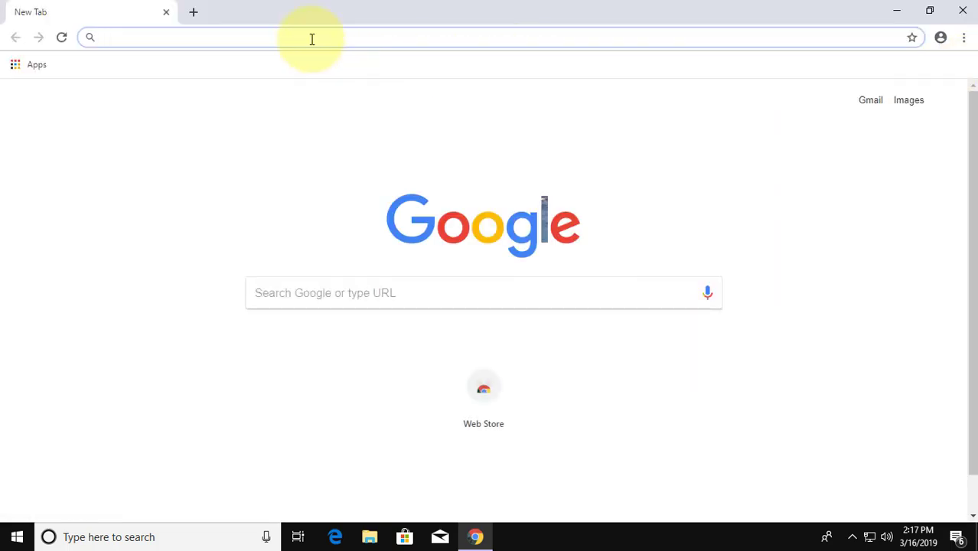
{"action": "right_click", "coordinate": [311, 39]}
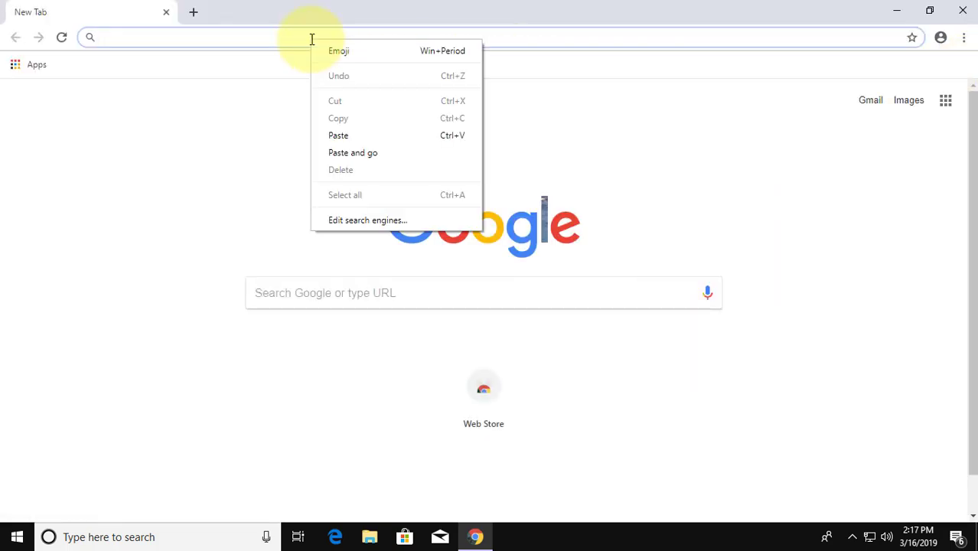
{"action": "left_click", "coordinate": [340, 153]}
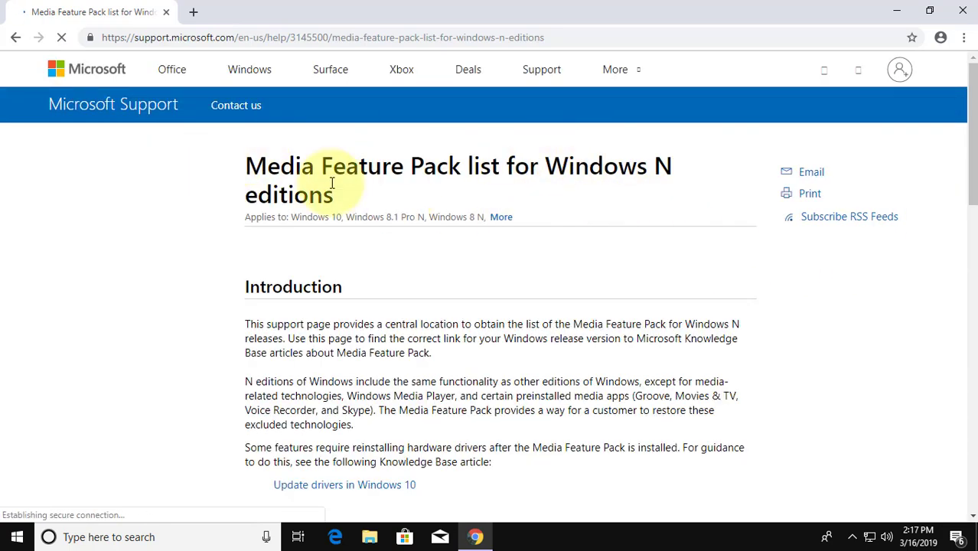
{"action": "scroll", "coordinate": [545, 222], "scroll_direction": "down", "scroll_amount": 4}
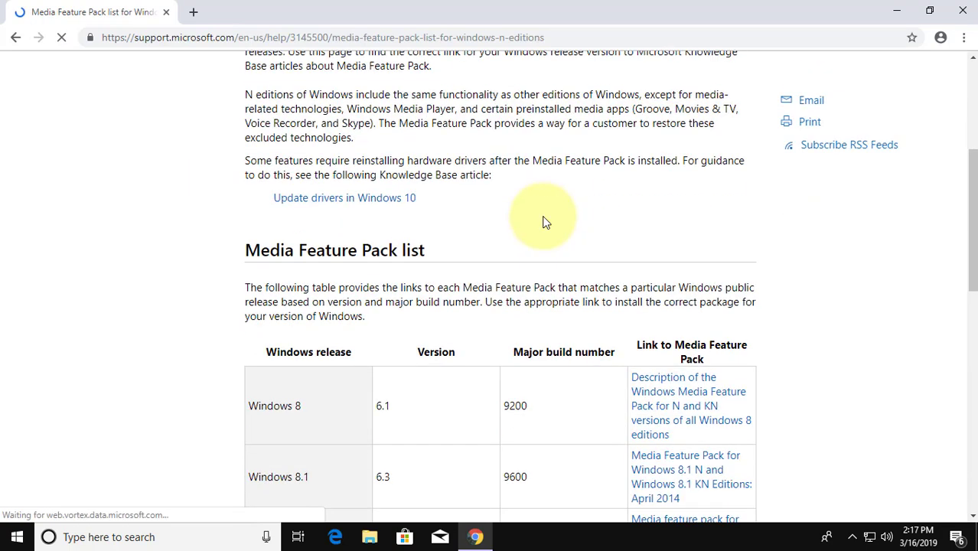
{"action": "scroll", "coordinate": [545, 222], "scroll_direction": "down", "scroll_amount": 3}
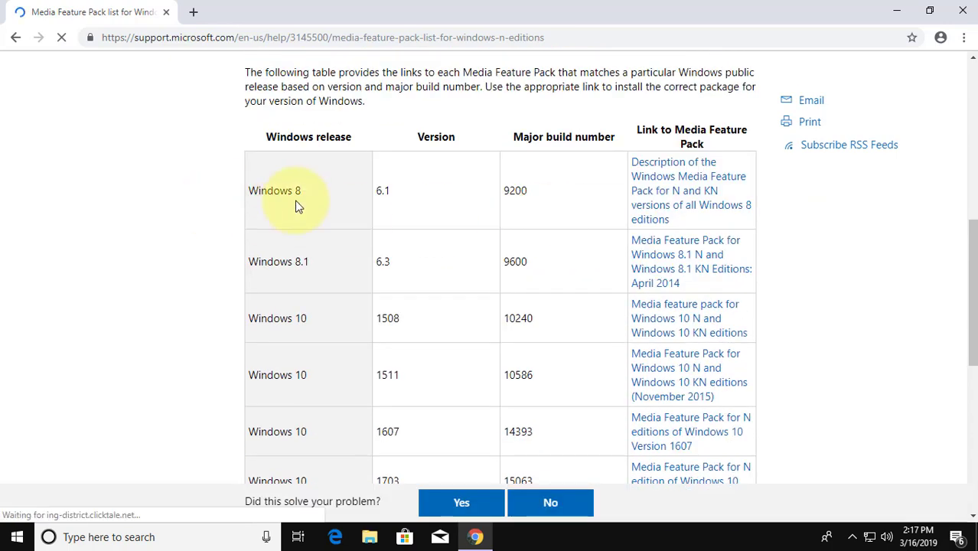
{"action": "scroll", "coordinate": [480, 205], "scroll_direction": "down", "scroll_amount": 4}
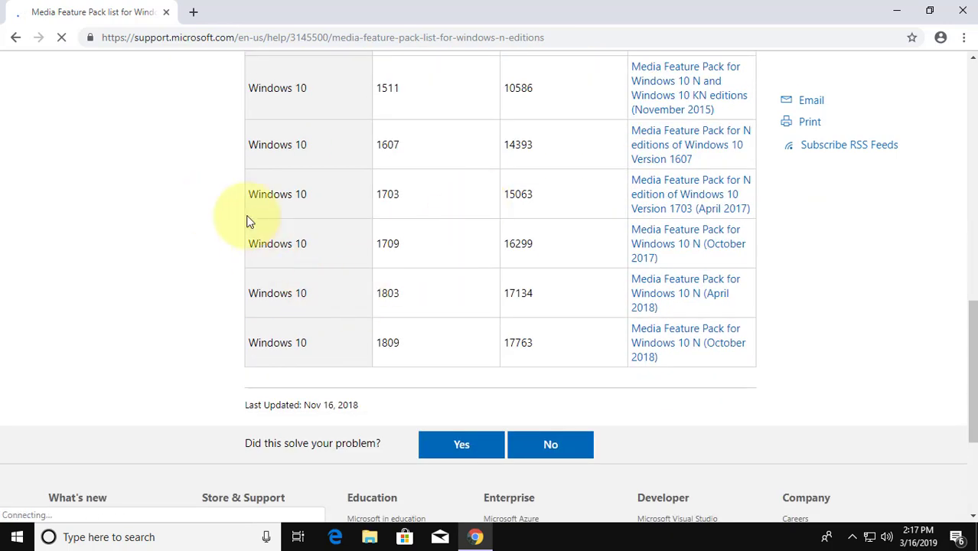
{"action": "scroll", "coordinate": [364, 167], "scroll_direction": "up", "scroll_amount": 3}
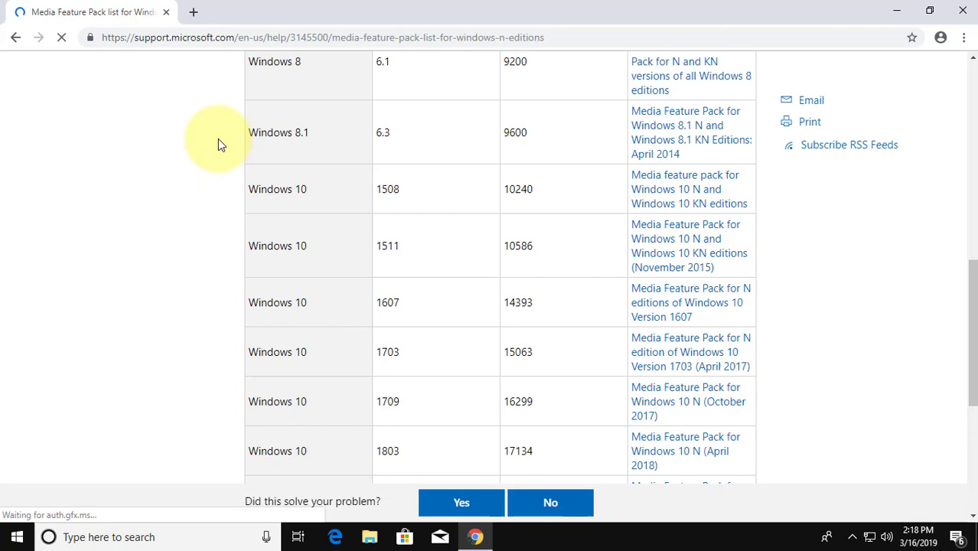
{"action": "scroll", "coordinate": [339, 304], "scroll_direction": "down", "scroll_amount": 6}
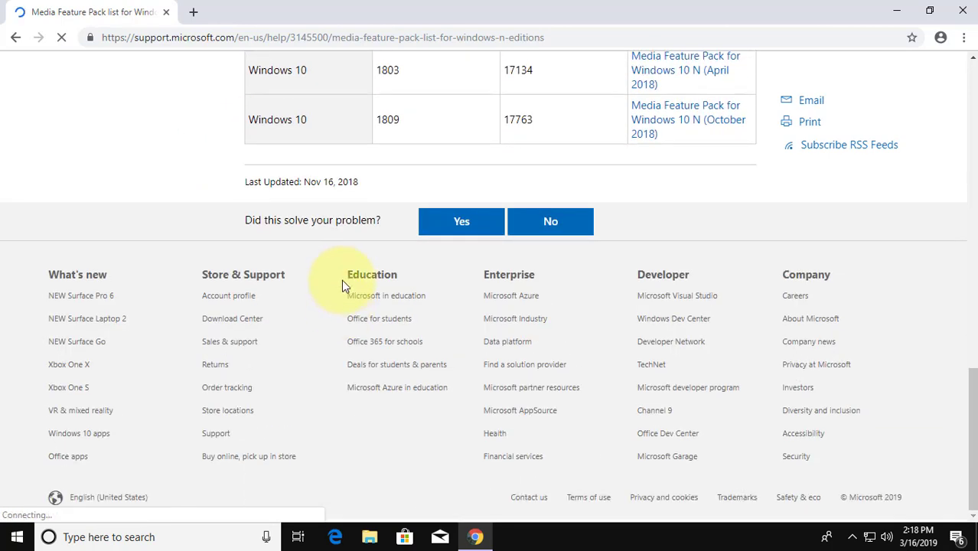
{"action": "scroll", "coordinate": [341, 279], "scroll_direction": "up", "scroll_amount": 4}
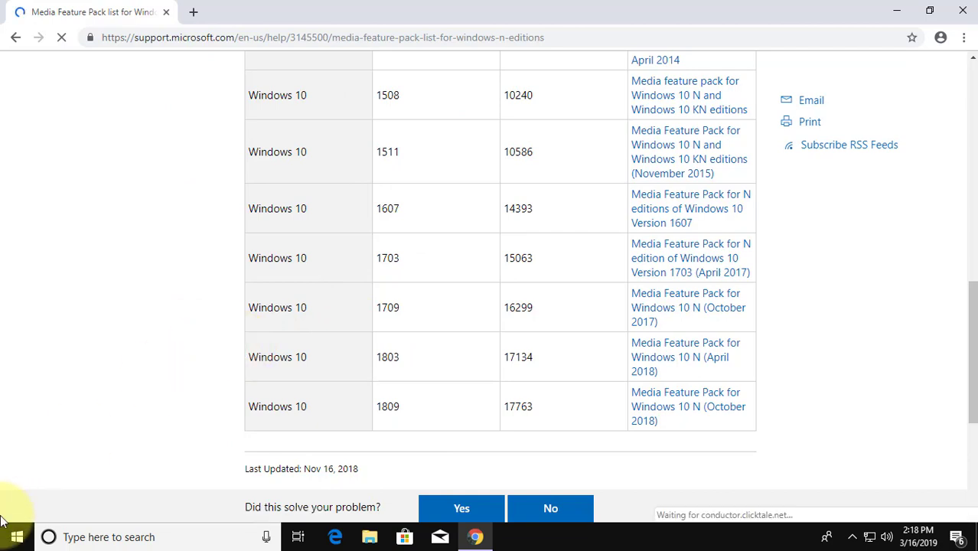
Bring up the About Windows dialog with a Run command to check the installed Windows version and build
{"action": "left_click", "coordinate": [7, 543]}
{"action": "right_click", "coordinate": [6, 543]}
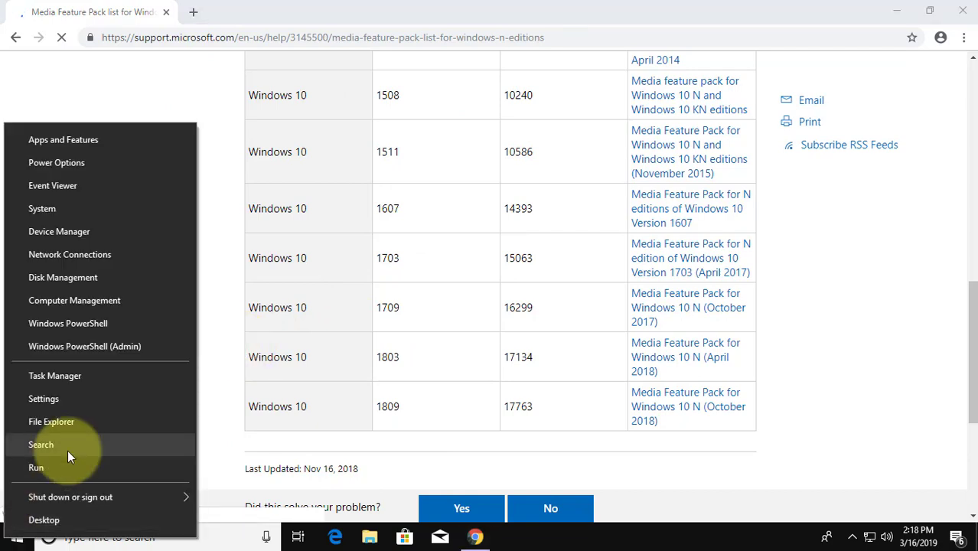
{"action": "left_click", "coordinate": [65, 467]}
{"action": "type", "text": "w"}
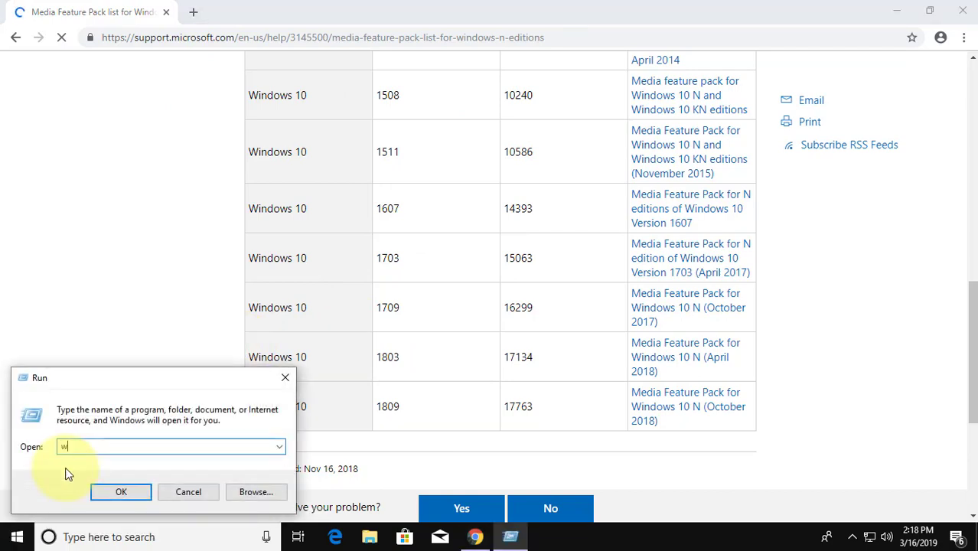
{"action": "type", "text": "in"}
{"action": "left_click", "coordinate": [67, 469]}
{"action": "left_click", "coordinate": [125, 492]}
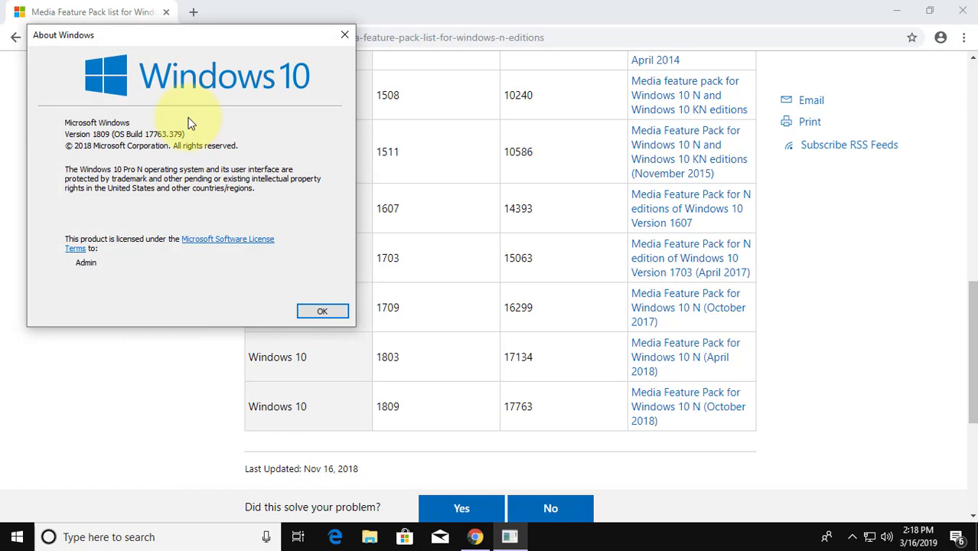
{"action": "left_click_drag", "start_coordinate": [182, 39], "coordinate": [186, 38]}
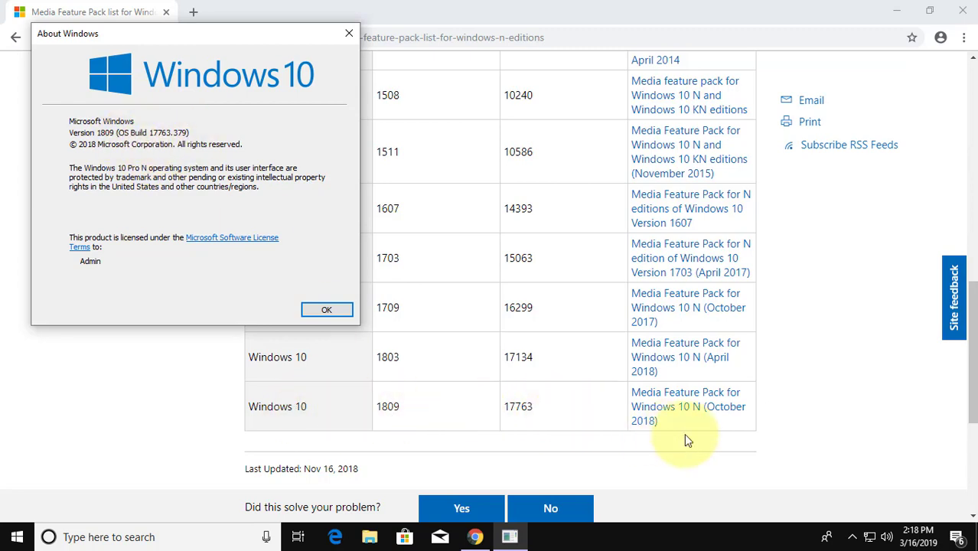
Open the Media Feature Pack article for Windows 10 N version 1809 and go to the Microsoft Software Download Service page
{"action": "key", "text": "Escape"}
{"action": "left_click", "coordinate": [695, 412]}
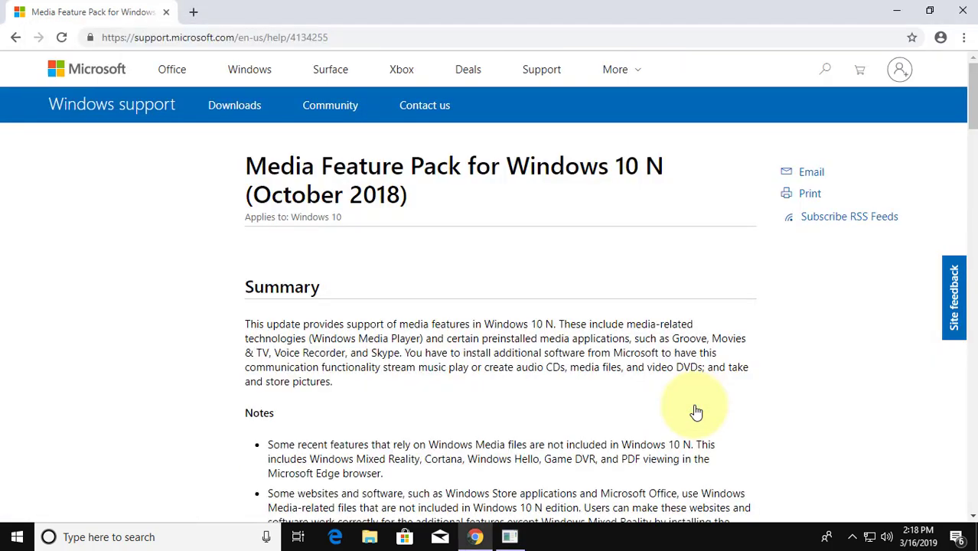
{"action": "scroll", "coordinate": [491, 301], "scroll_direction": "down", "scroll_amount": 5}
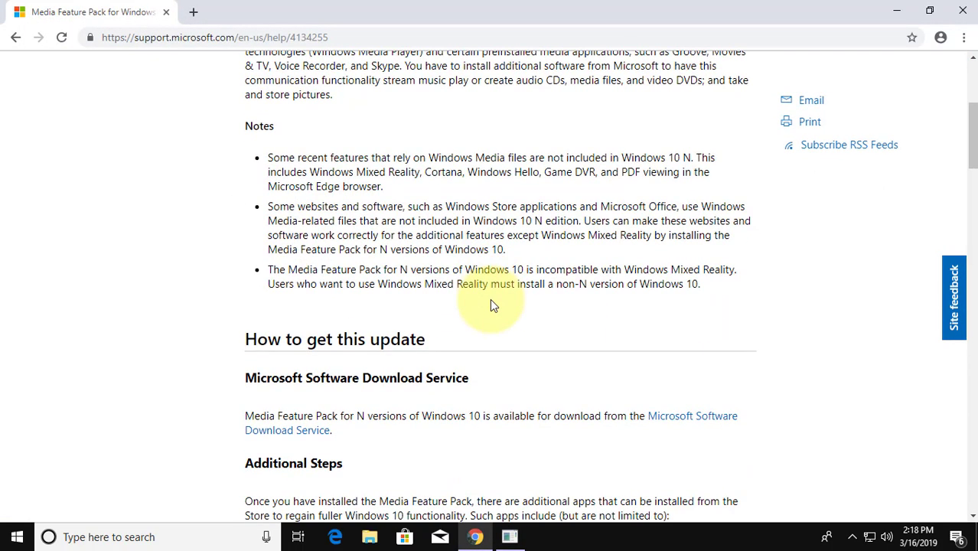
{"action": "scroll", "coordinate": [490, 300], "scroll_direction": "down", "scroll_amount": 2}
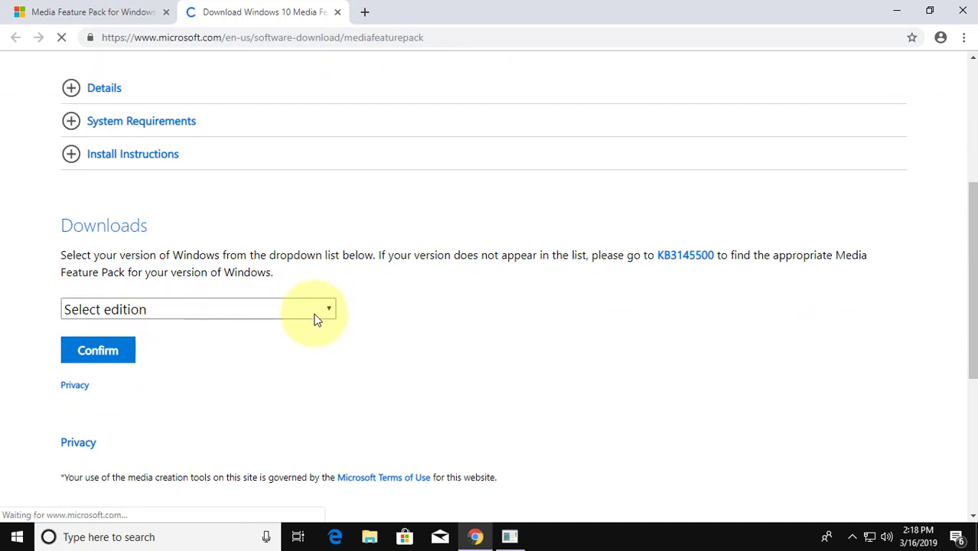
Compare with the About Windows details, select the edition Media Feature Pack - Version 1809 (October 2018), and confirm it
{"action": "left_click", "coordinate": [510, 538]}
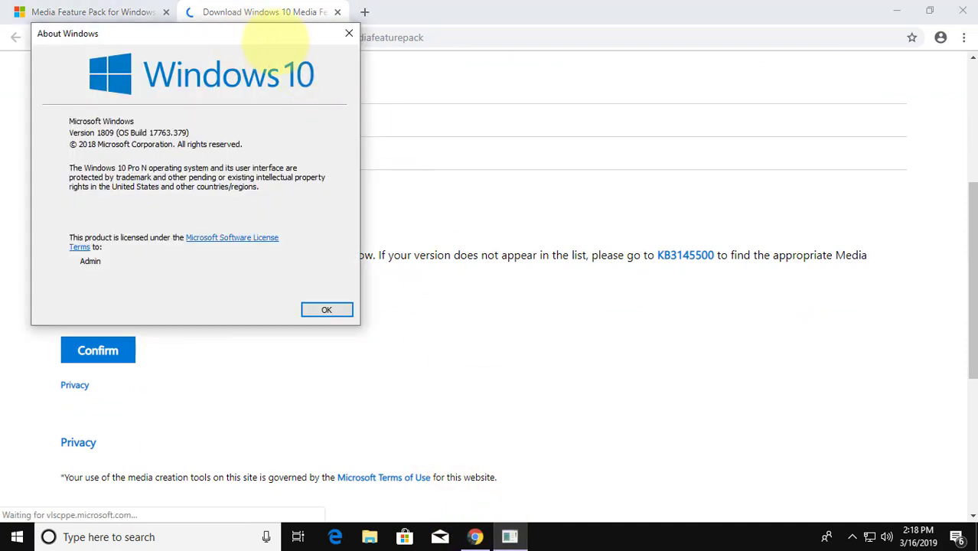
{"action": "left_click_drag", "start_coordinate": [258, 31], "coordinate": [662, 53]}
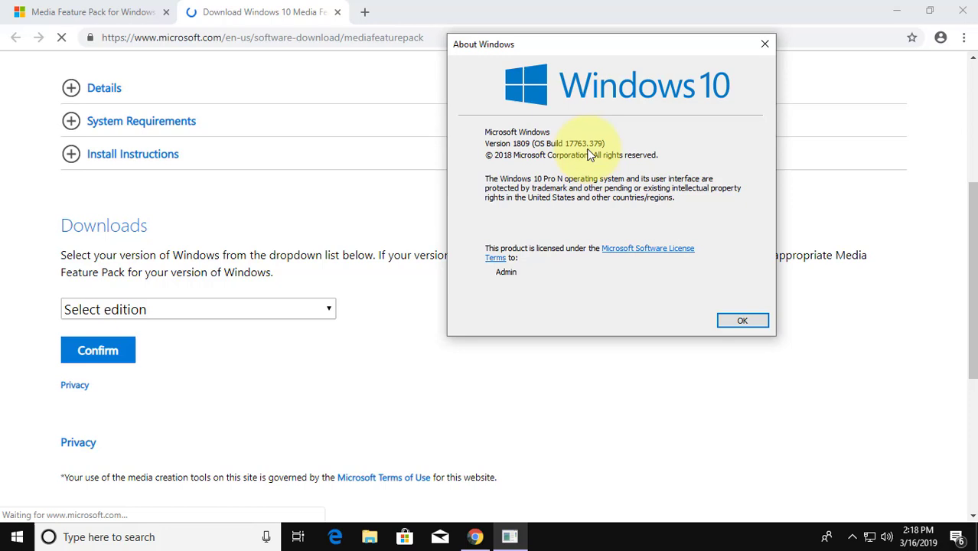
{"action": "left_click", "coordinate": [328, 309]}
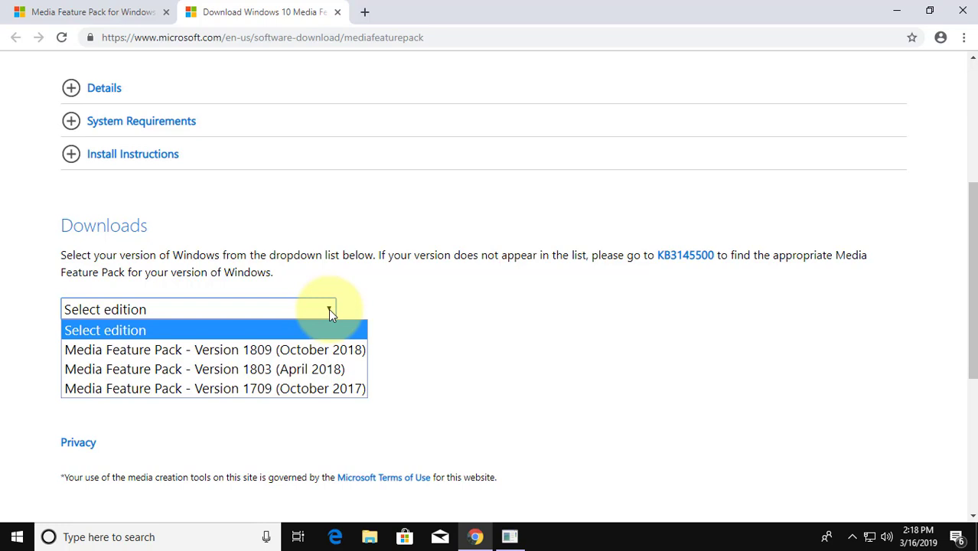
{"action": "left_click", "coordinate": [297, 353]}
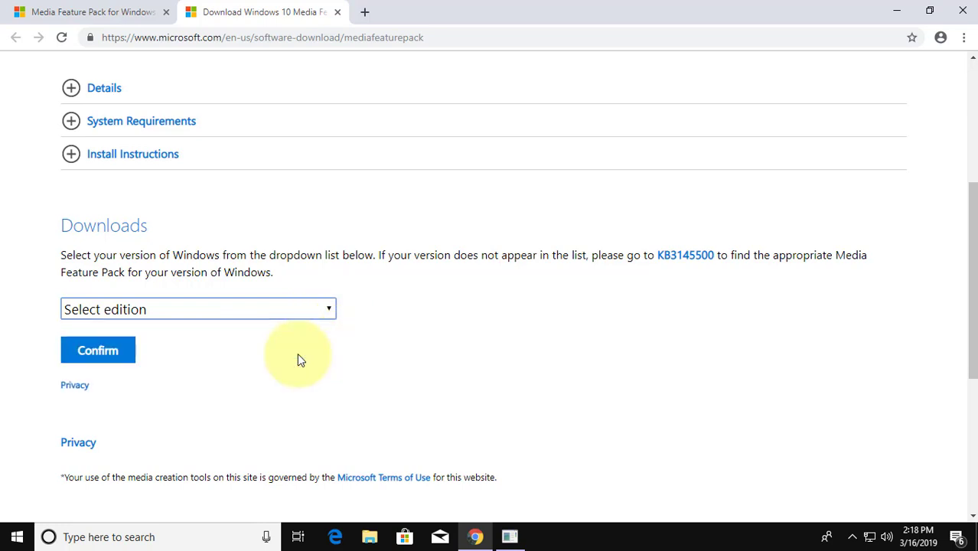
{"action": "left_click", "coordinate": [87, 365]}
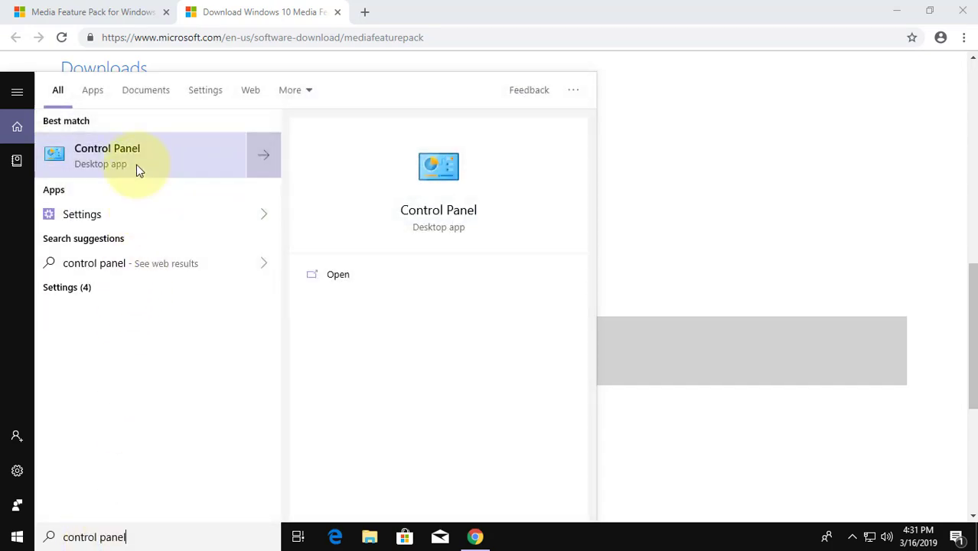
Open Control Panel, switch it to small icons, check the system type in the System page, and close the window
{"action": "left_click", "coordinate": [119, 156]}
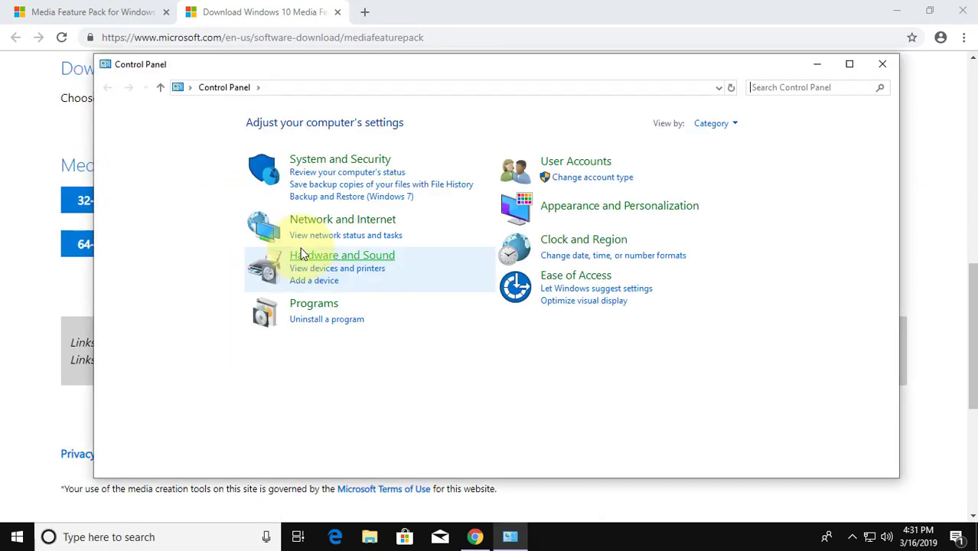
{"action": "left_click", "coordinate": [738, 124]}
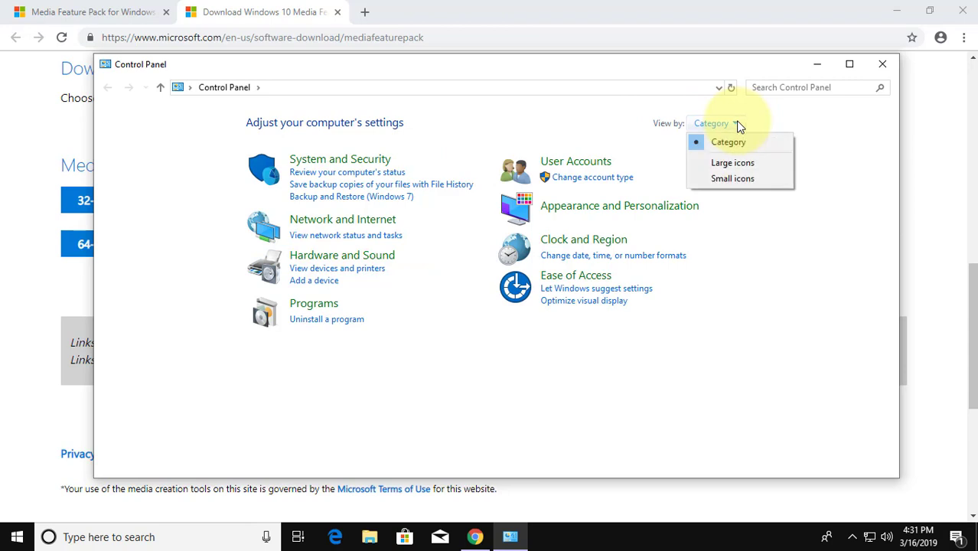
{"action": "left_click", "coordinate": [731, 179]}
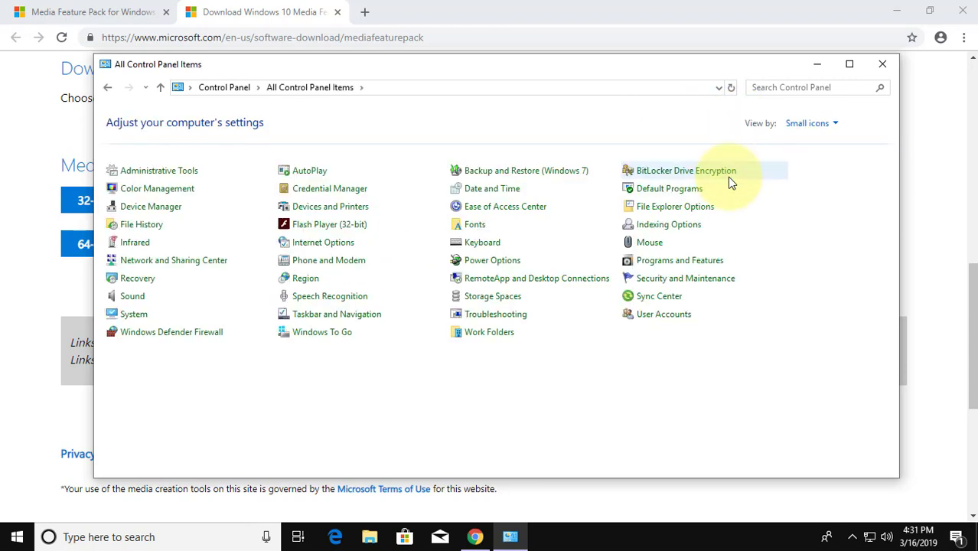
{"action": "left_click", "coordinate": [136, 315]}
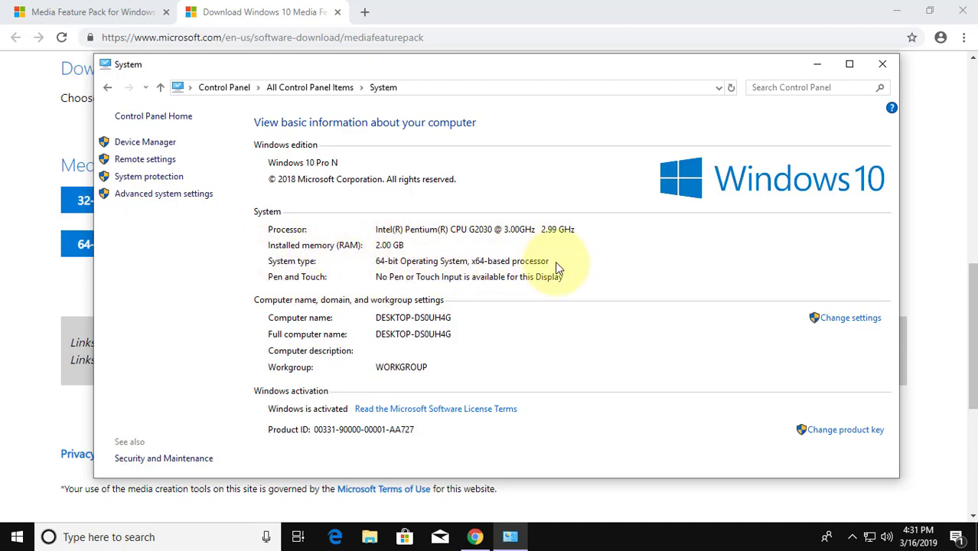
{"action": "left_click", "coordinate": [882, 64]}
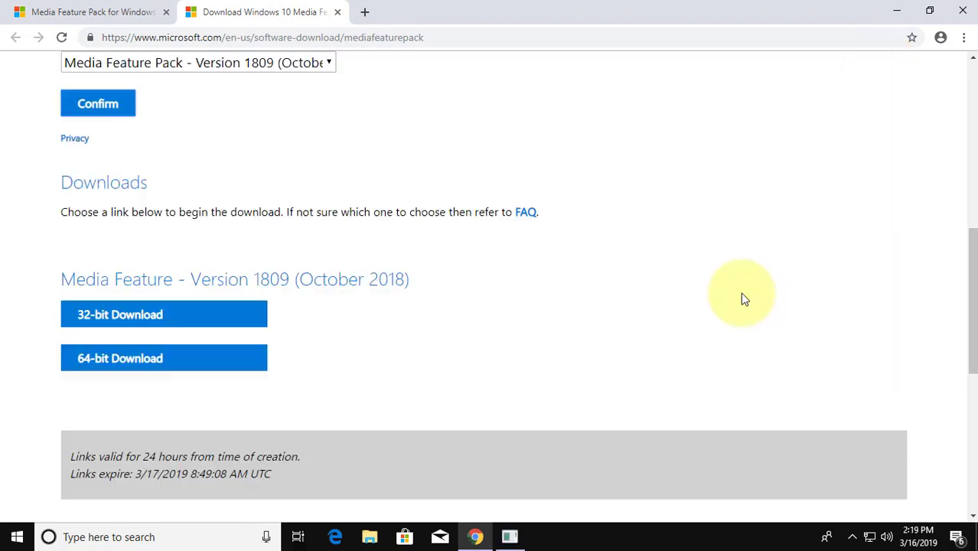
Download the 64-bit Media Feature Pack for version 1809 and open the downloaded .msu file
{"action": "scroll", "coordinate": [740, 298], "scroll_direction": "down", "scroll_amount": 2}
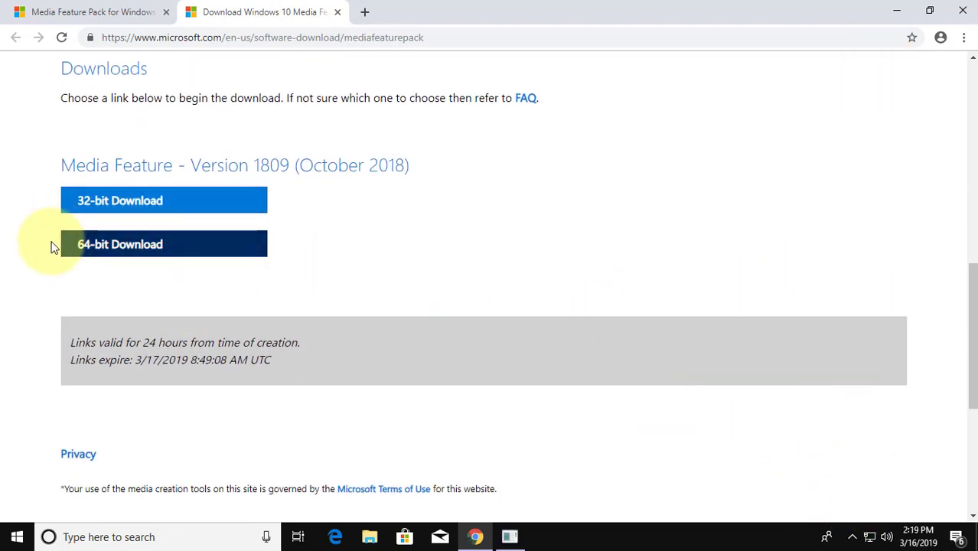
{"action": "left_click", "coordinate": [142, 253]}
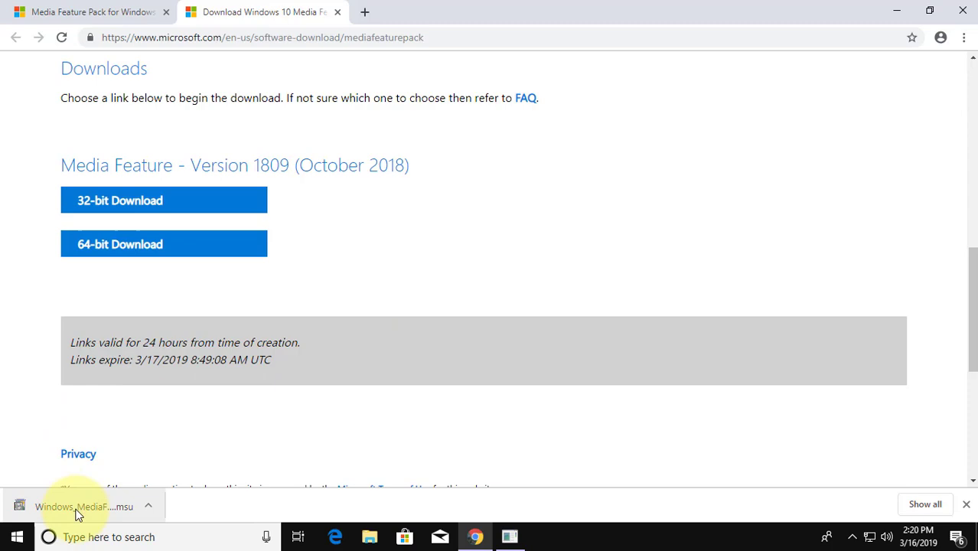
{"action": "left_click", "coordinate": [77, 509]}
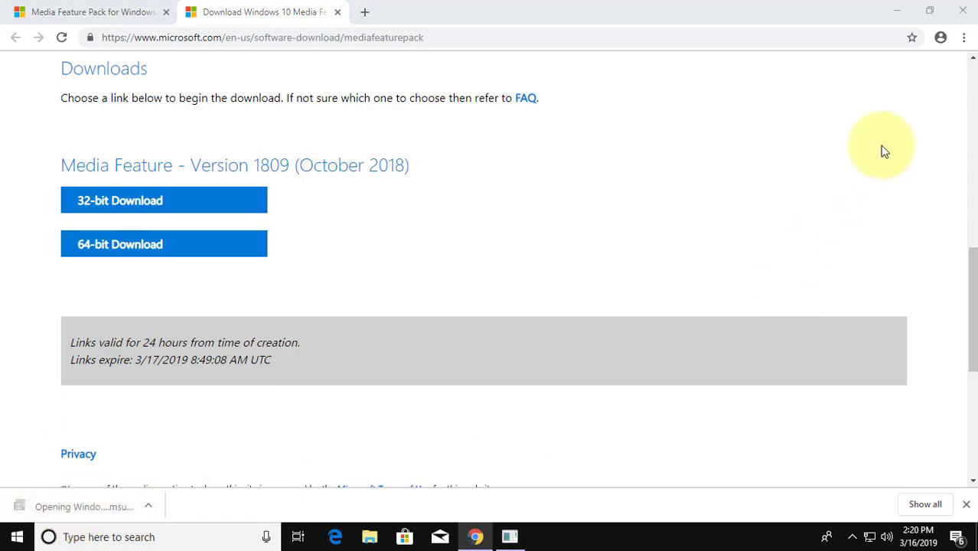
Minimize the browser and close the About Windows dialog
{"action": "left_click", "coordinate": [898, 14]}
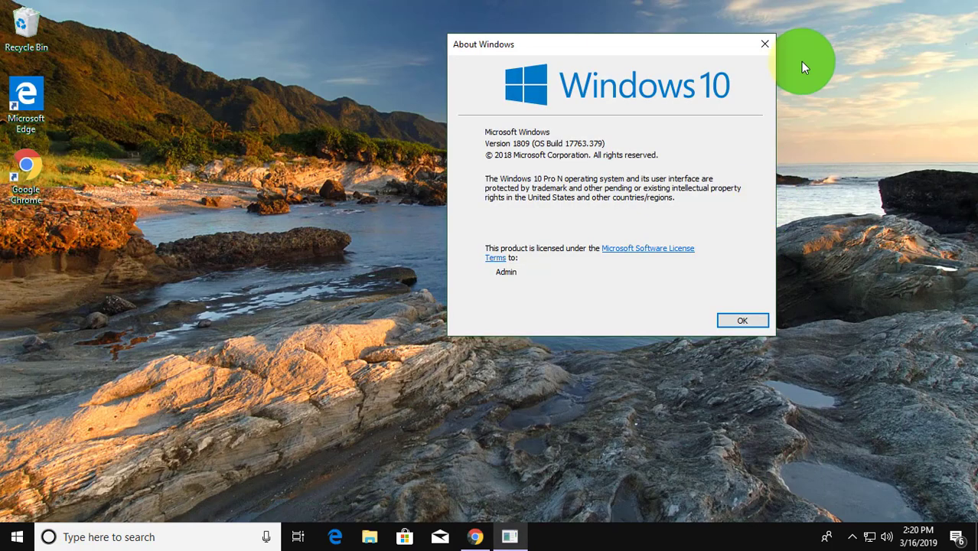
{"action": "left_click", "coordinate": [763, 44]}
{"action": "left_click", "coordinate": [764, 45]}
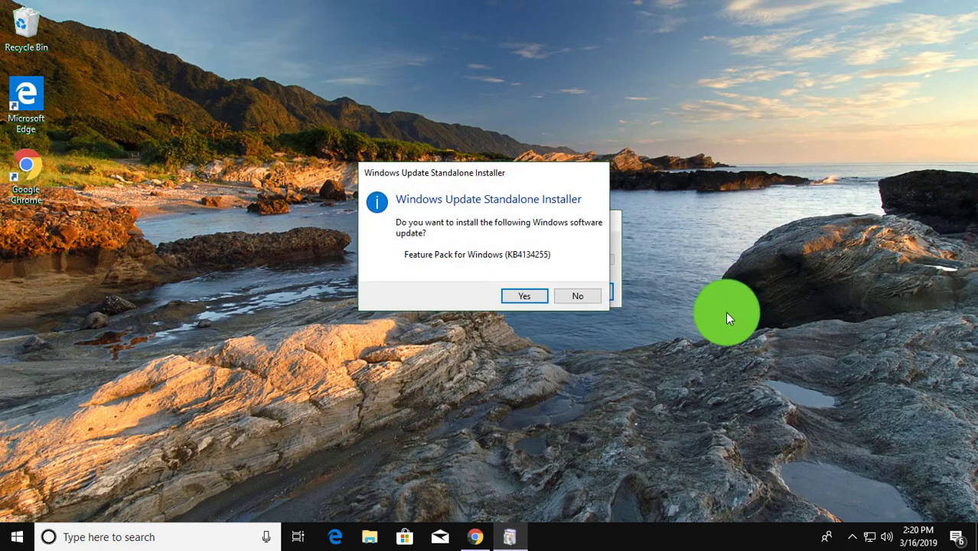
Install the Feature Pack for Windows (KB4134255) update, accepting its license terms, and restart the computer
{"action": "left_click", "coordinate": [525, 297]}
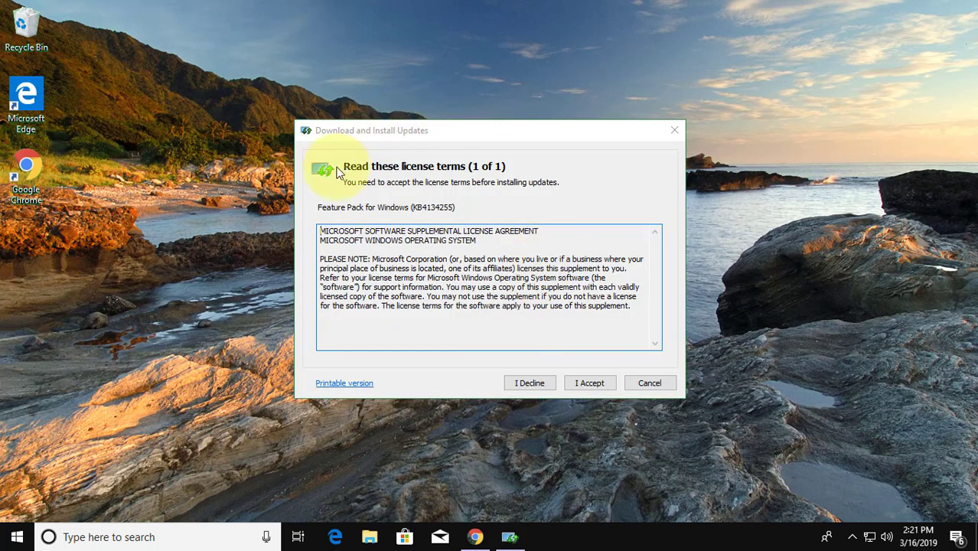
{"action": "left_click", "coordinate": [596, 392]}
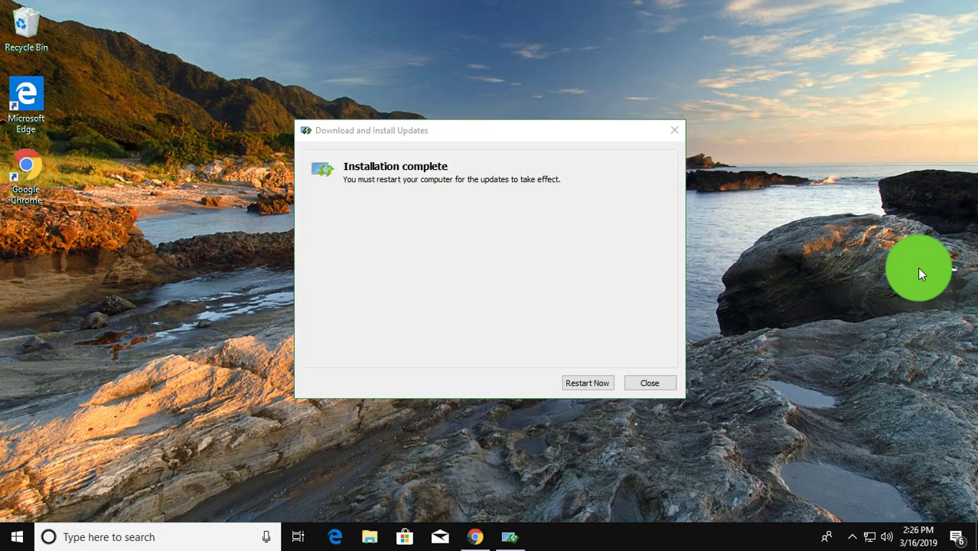
{"action": "left_click", "coordinate": [463, 146]}
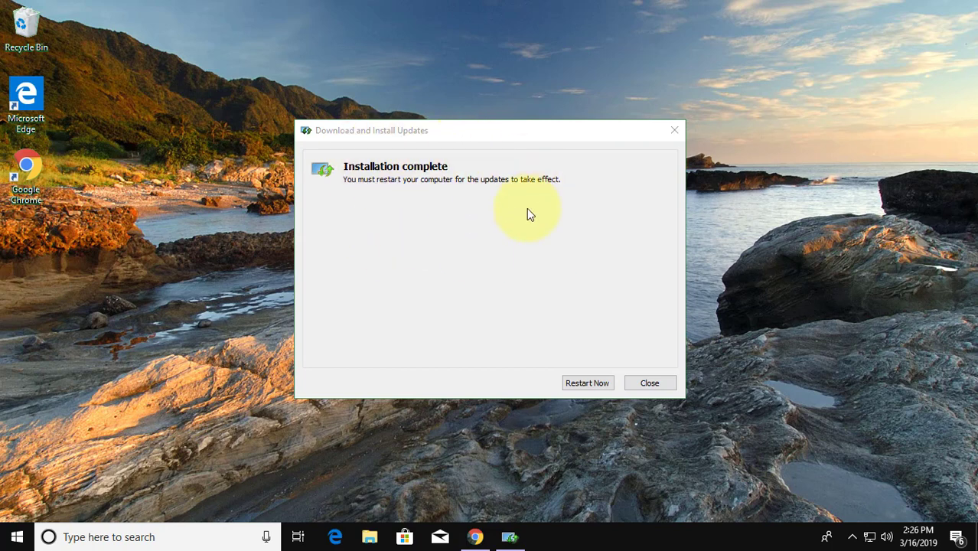
{"action": "left_click", "coordinate": [599, 384]}
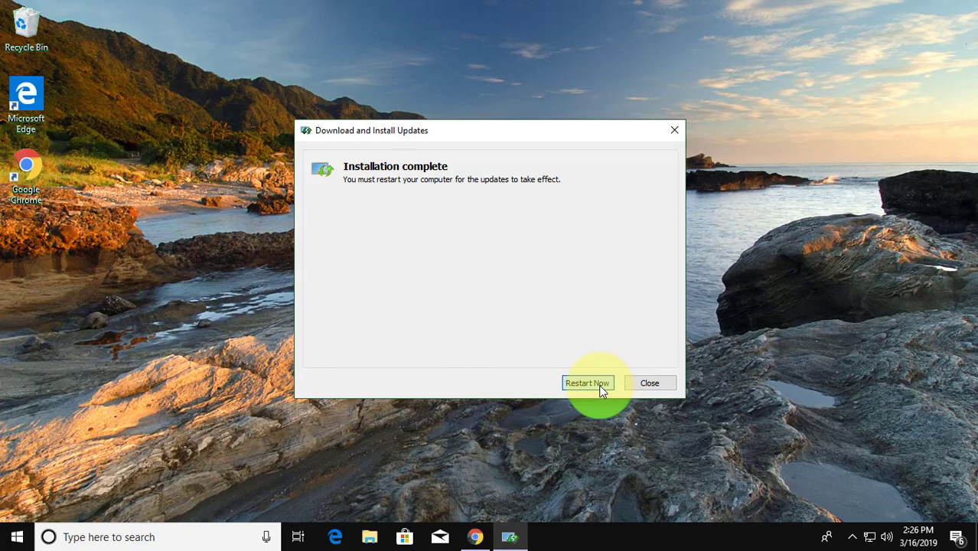
{"action": "left_click", "coordinate": [588, 383]}
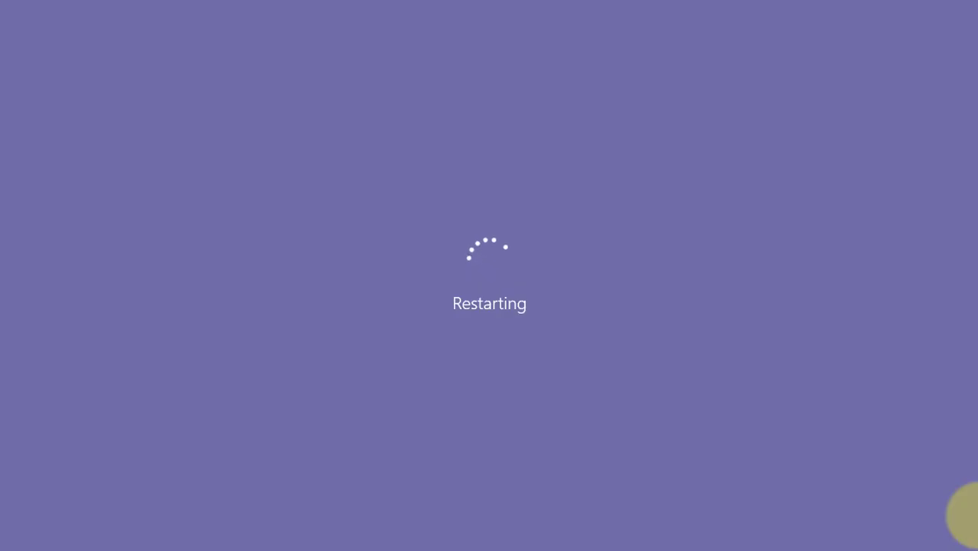